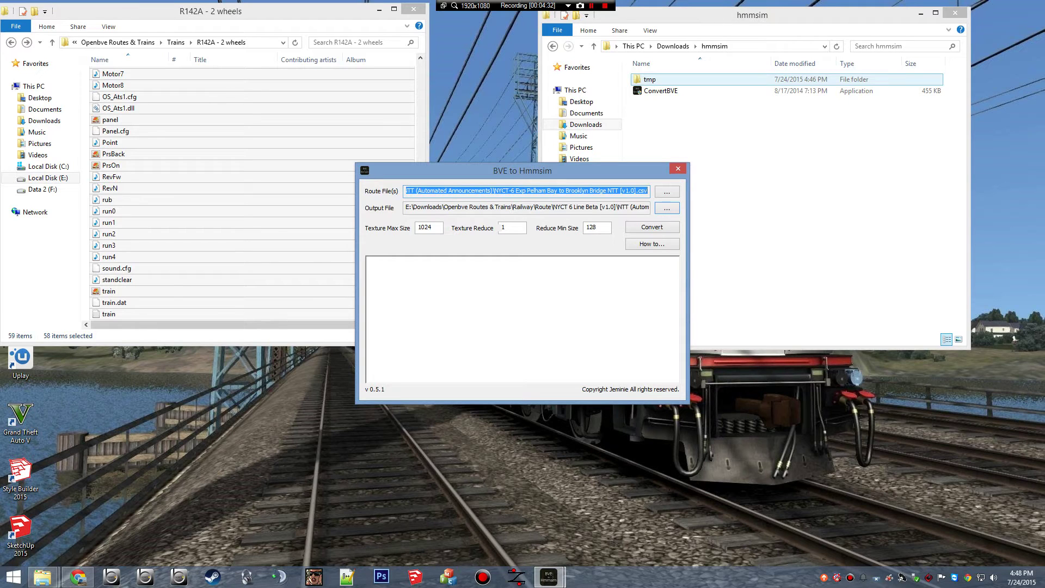
# Start converting the NYCT-6 Exp Pelham Bay to Brooklyn Bridge NTT route with the BVE to Hmmsim converter.
pyautogui.click(43, 288)
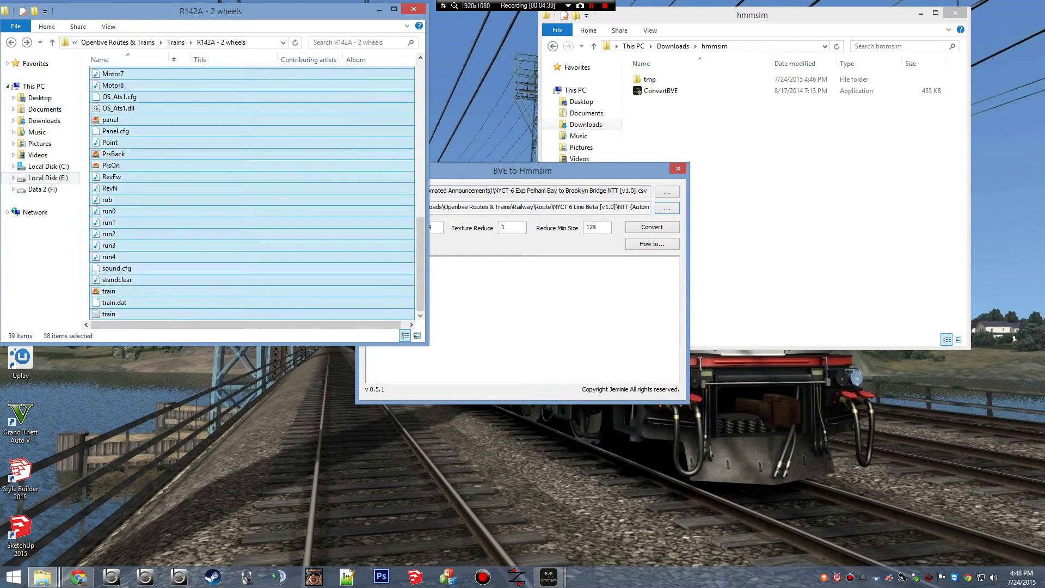
pyautogui.click(114, 303)
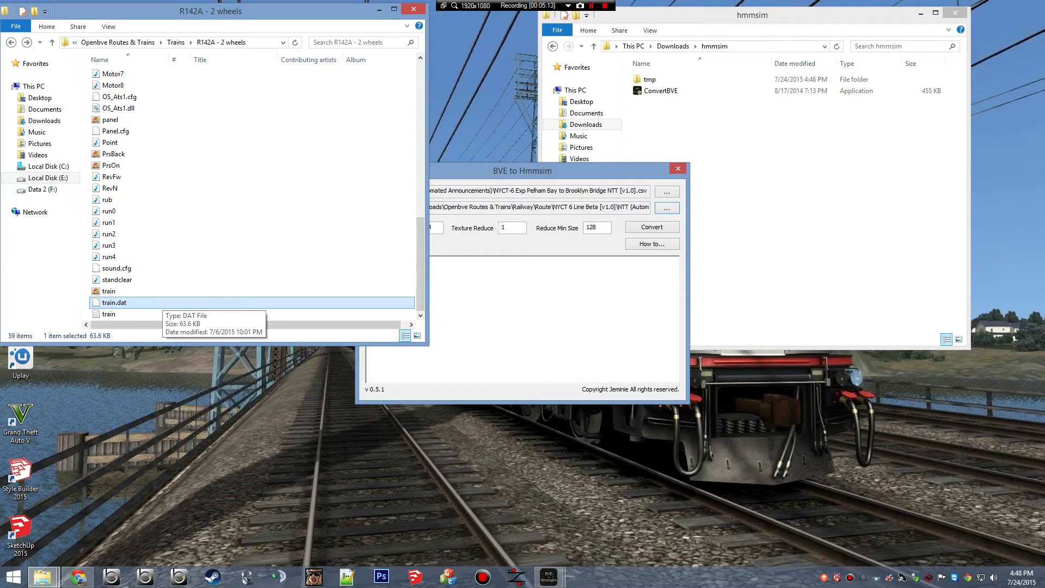
pyautogui.press('alt')
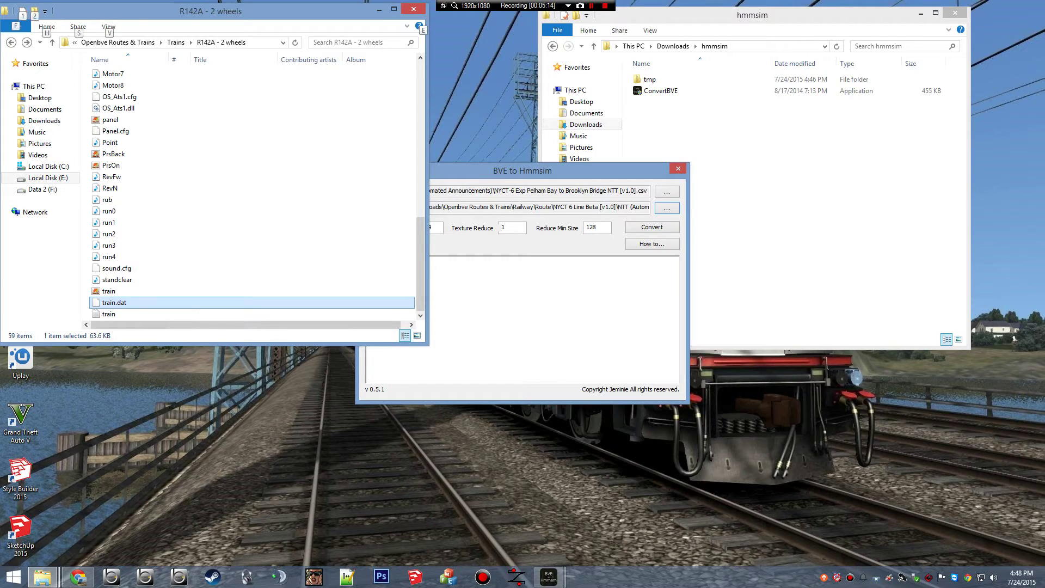
pyautogui.click(484, 348)
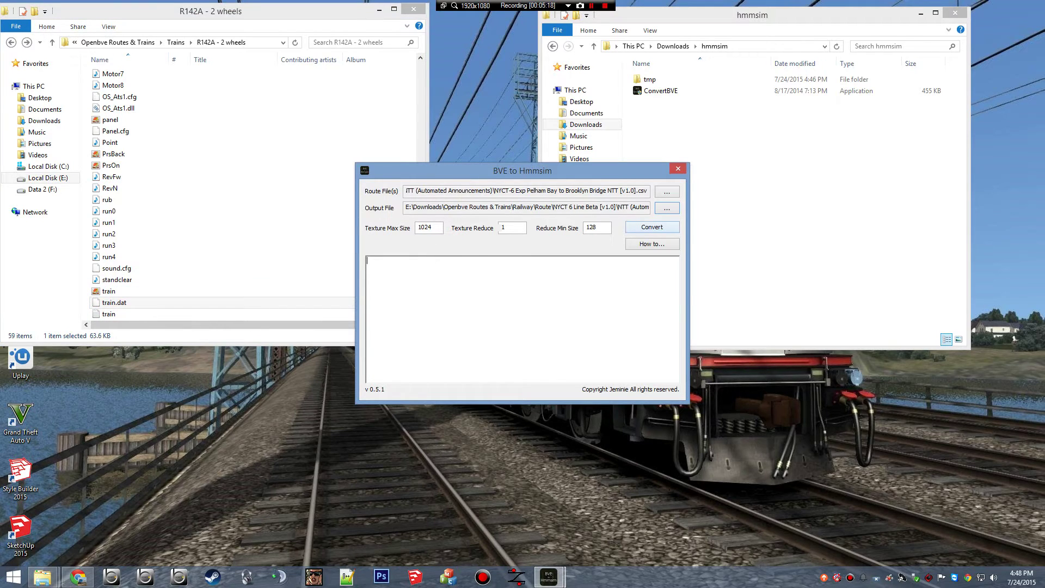
pyautogui.click(652, 227)
# Open the r142a train folder inside the tmp\train folder of hmmsim while the conversion runs.
pyautogui.keyDown('alt'); pyautogui.doubleClick(697, 81); pyautogui.keyUp('alt')
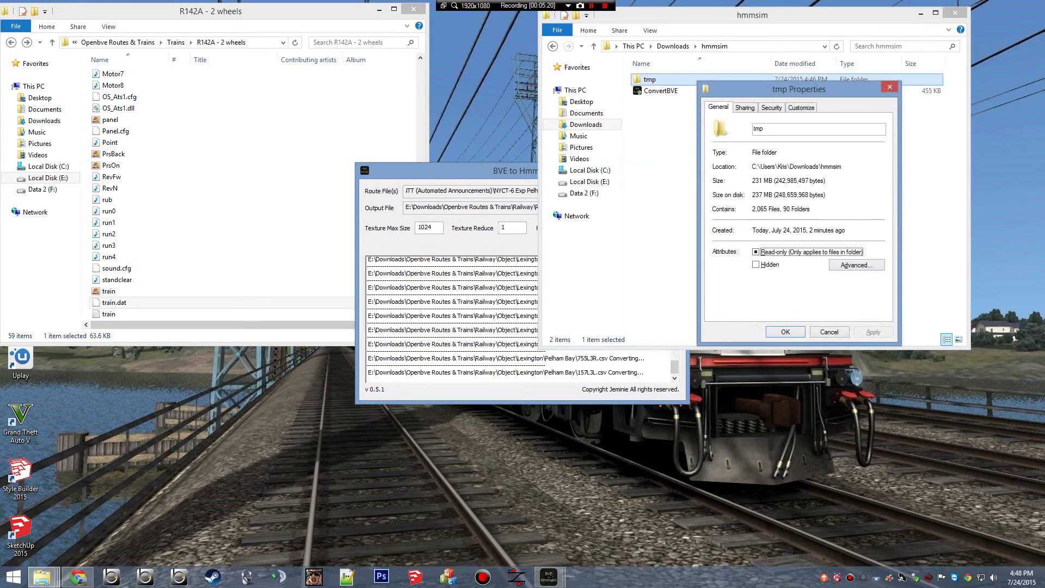
pyautogui.click(829, 332)
pyautogui.click(698, 80)
pyautogui.doubleClick(697, 80)
pyautogui.doubleClick(696, 91)
pyautogui.keyDown('alt'); pyautogui.doubleClick(696, 80); pyautogui.keyUp('alt')
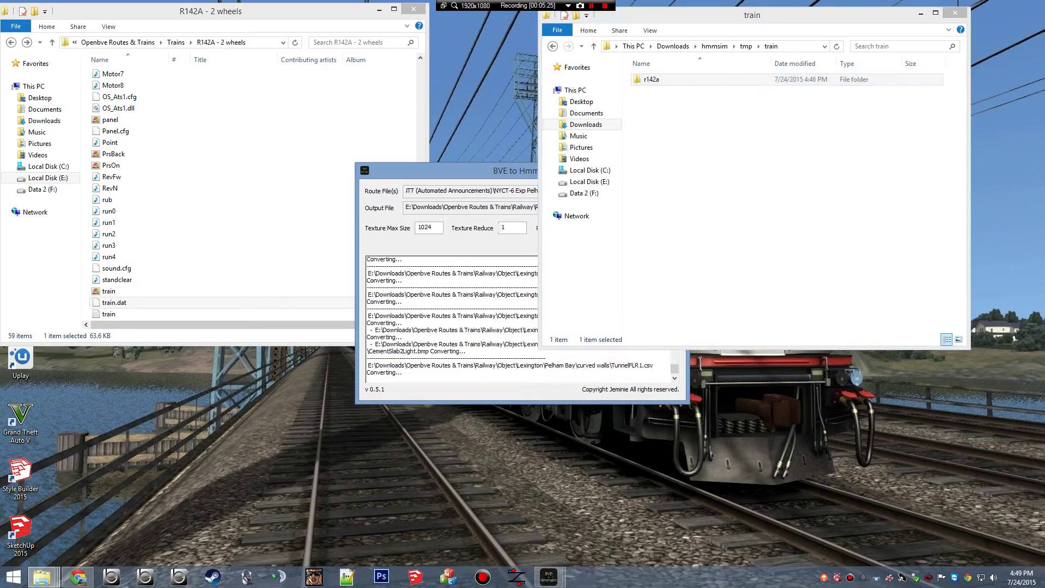
pyautogui.hotkey('alt', 'Return')
pyautogui.press('Escape')
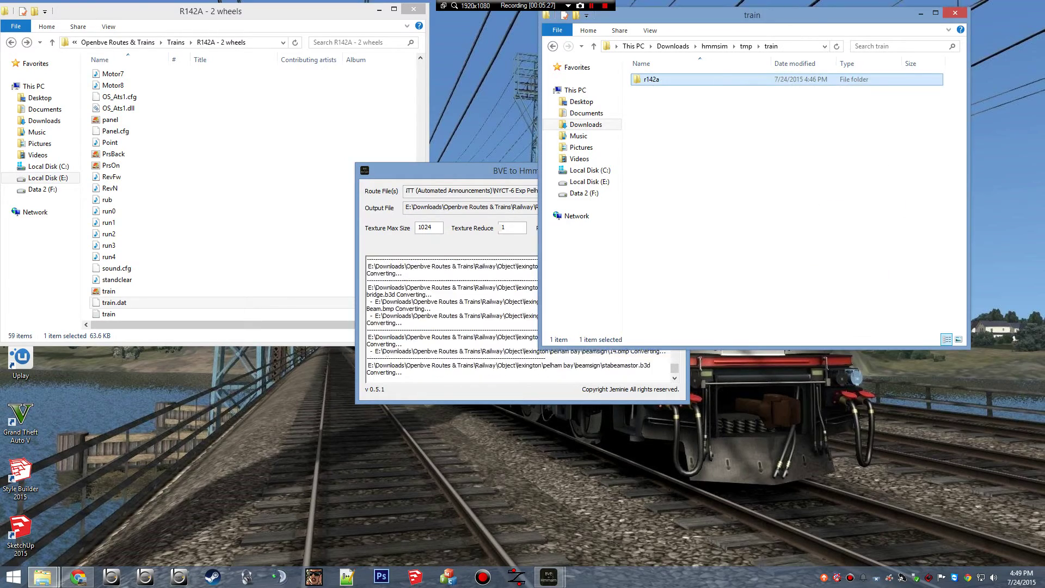
pyautogui.press('Return')
# Paste the copied R142A - 2 wheels train files into the r142a folder, replacing the existing files, and return to the converter.
pyautogui.rightClick(726, 141)
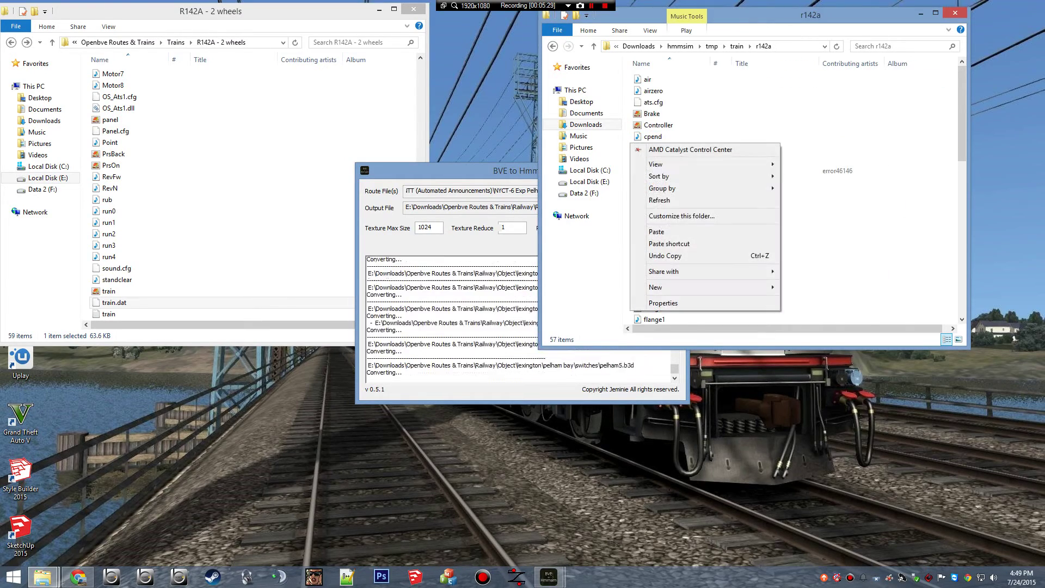
pyautogui.click(751, 228)
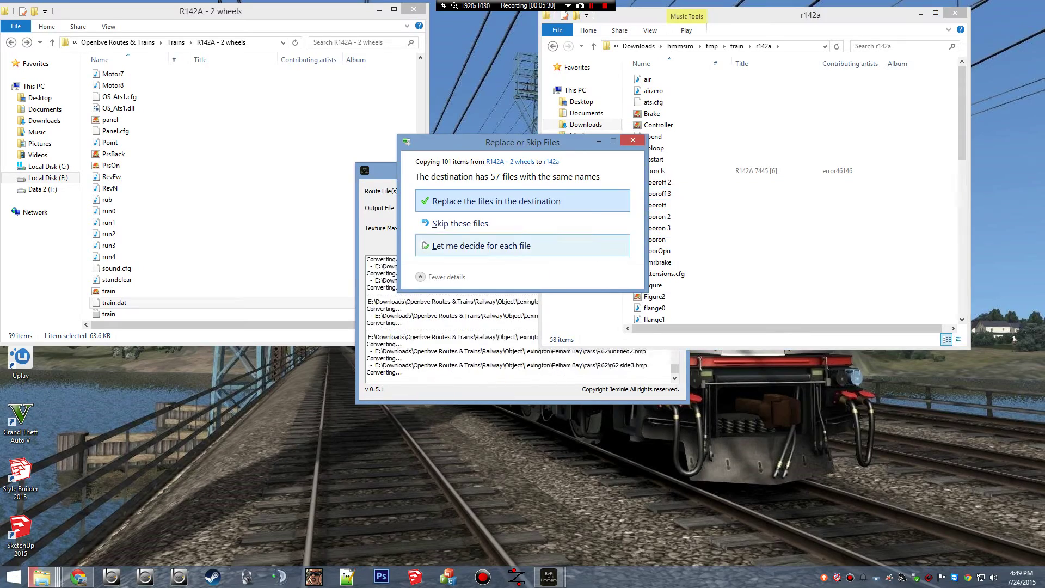
pyautogui.click(544, 201)
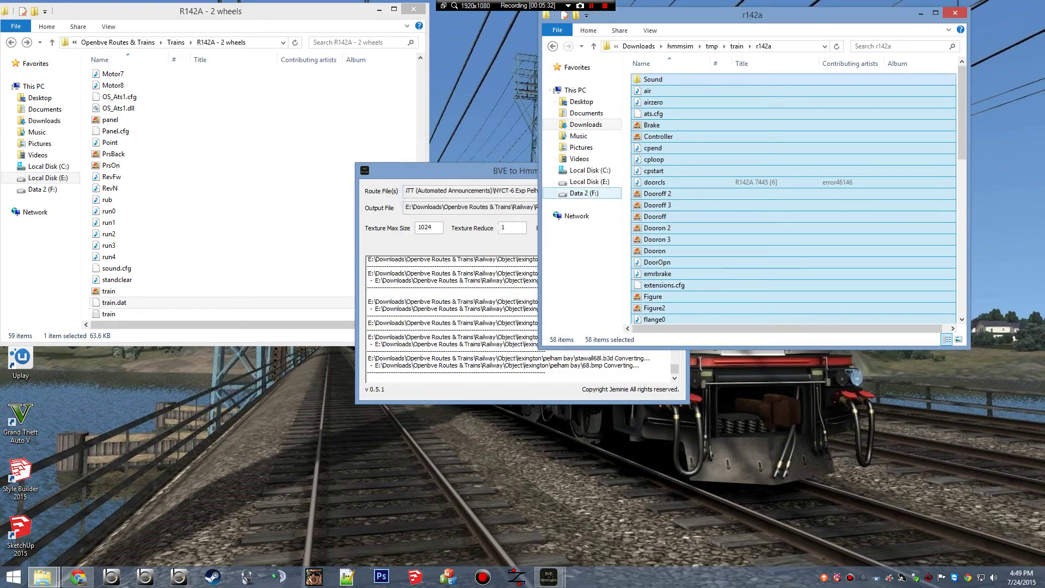
pyautogui.click(681, 45)
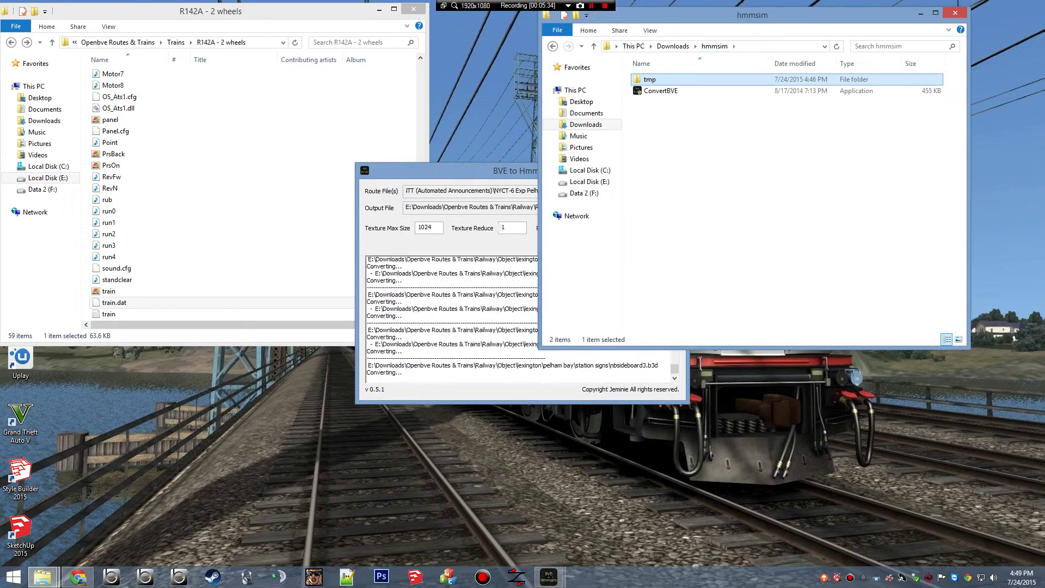
pyautogui.click(468, 172)
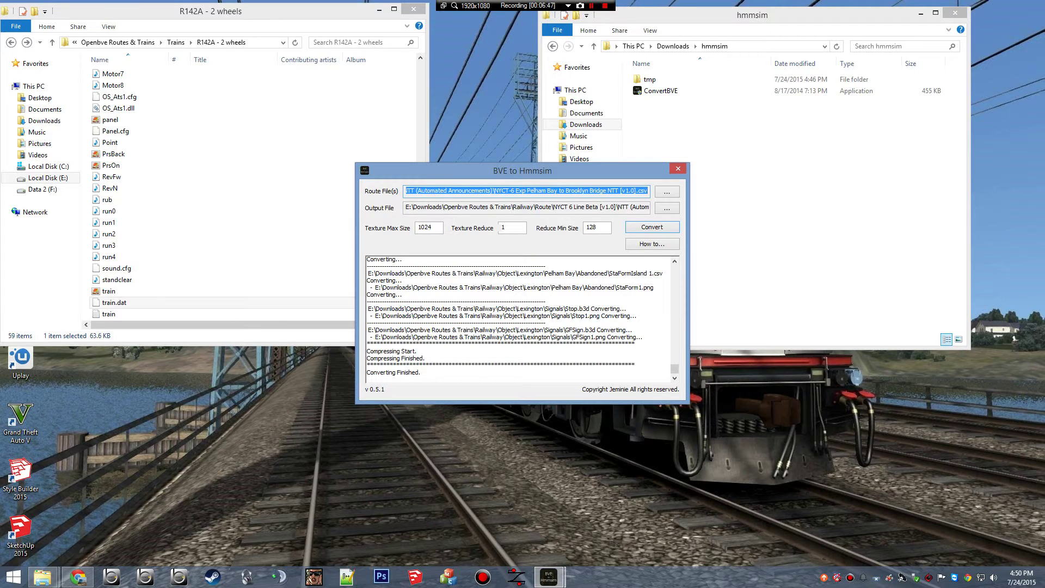
# Reopen the hmmsim folder from Downloads to check its contents after the conversion.
pyautogui.click(776, 142)
pyautogui.click(651, 80)
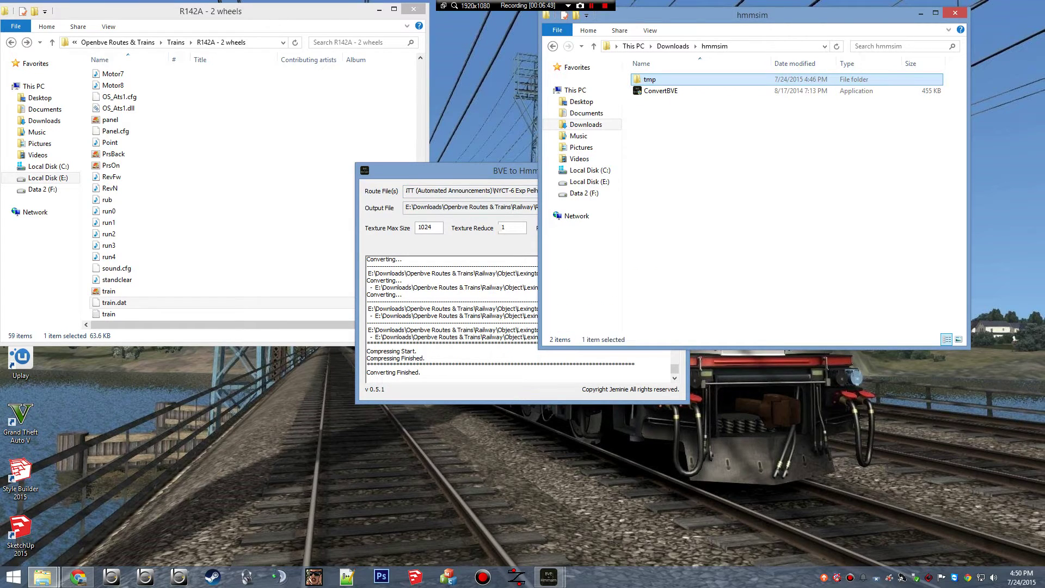
pyautogui.click(673, 46)
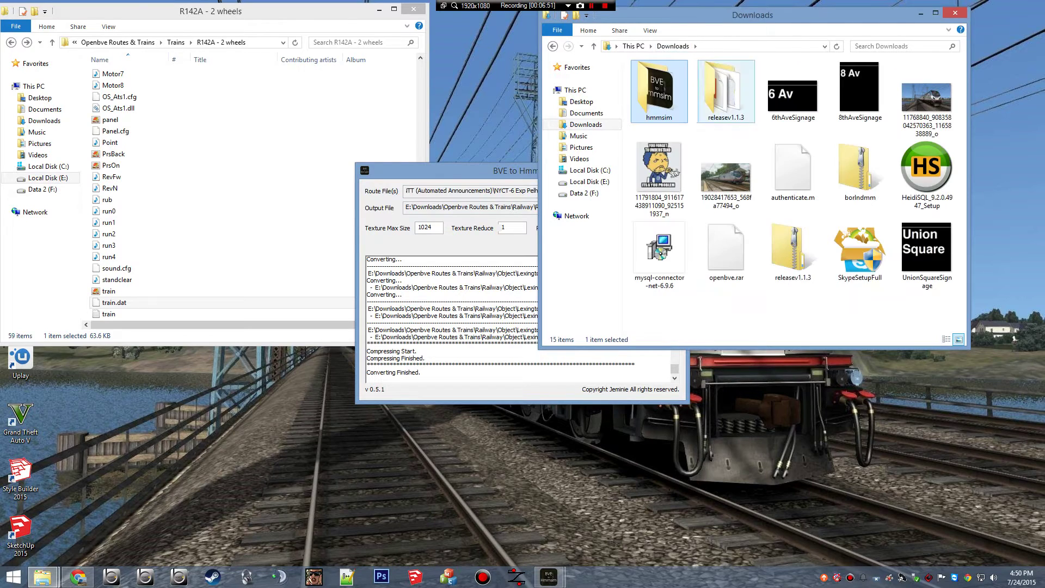
pyautogui.doubleClick(659, 84)
pyautogui.press('alt')
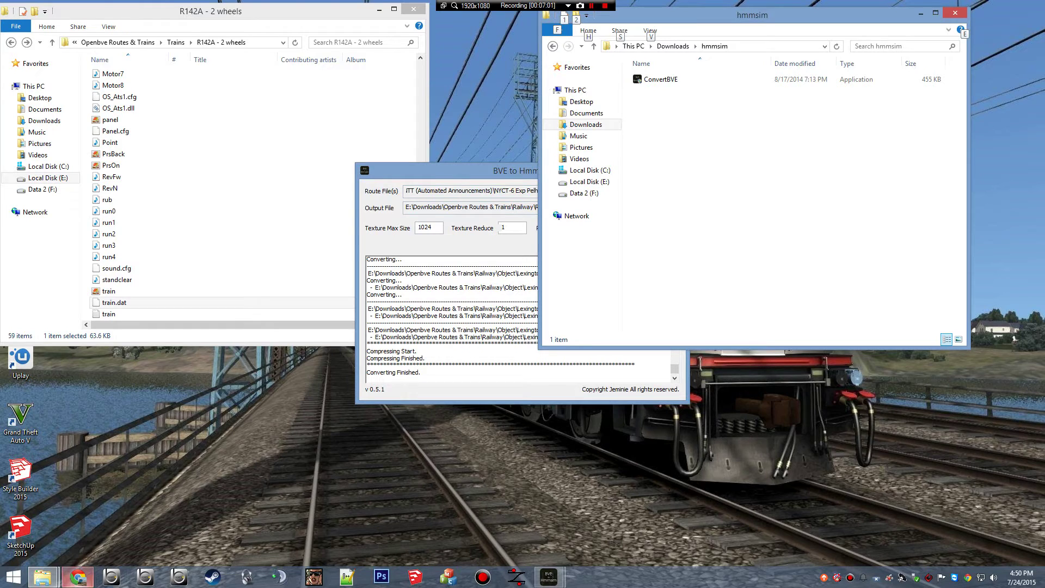
# Open a new File Explorer window and go to the Downloads folder on Local Disk (E:).
pyautogui.rightClick(43, 576)
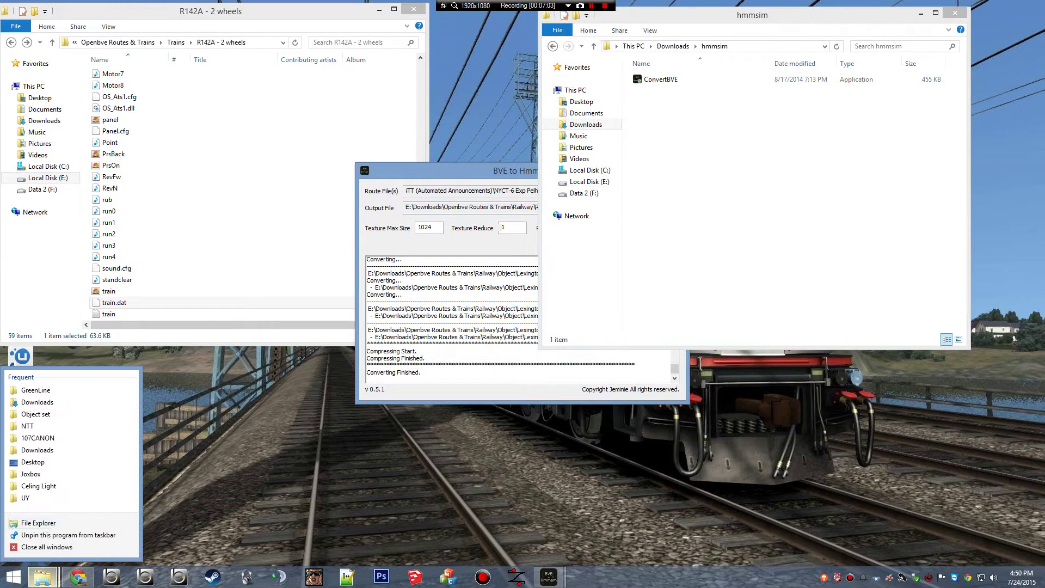
pyautogui.click(44, 523)
pyautogui.doubleClick(164, 234)
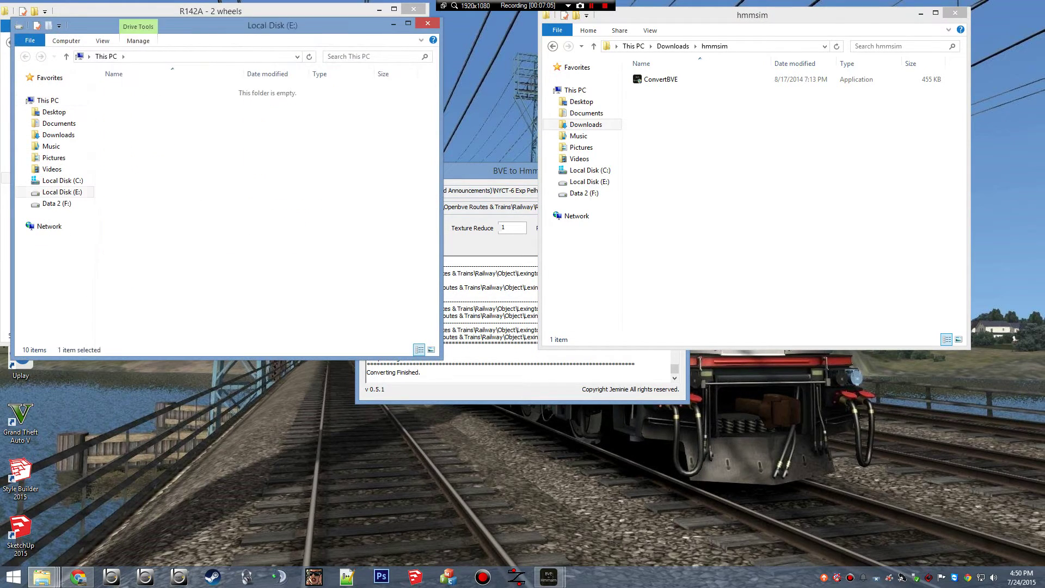
pyautogui.doubleClick(132, 112)
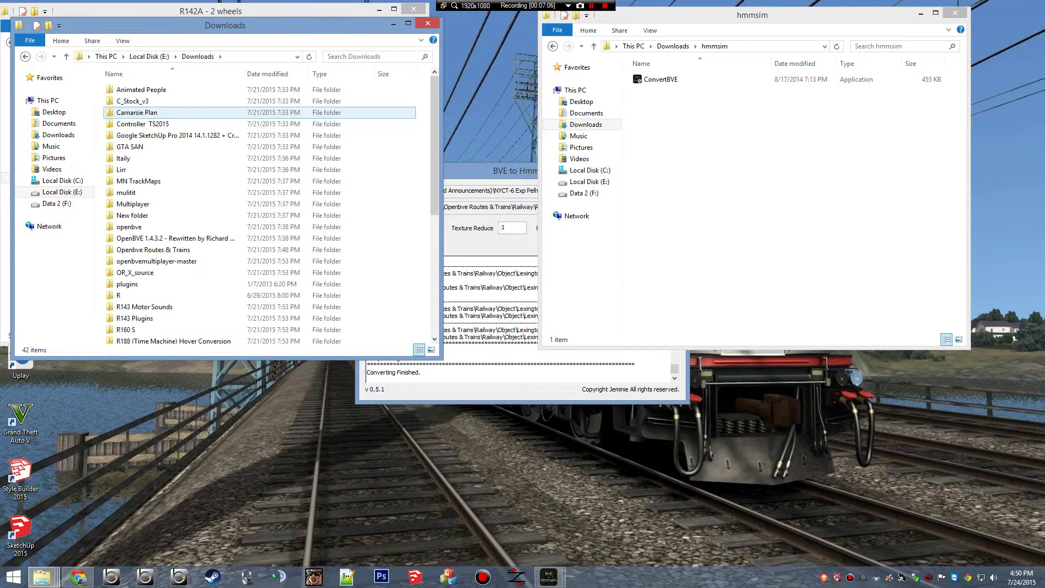
pyautogui.scroll(-3, 163, 200)
pyautogui.scroll(-4, 164, 200)
pyautogui.scroll(7, 163, 200)
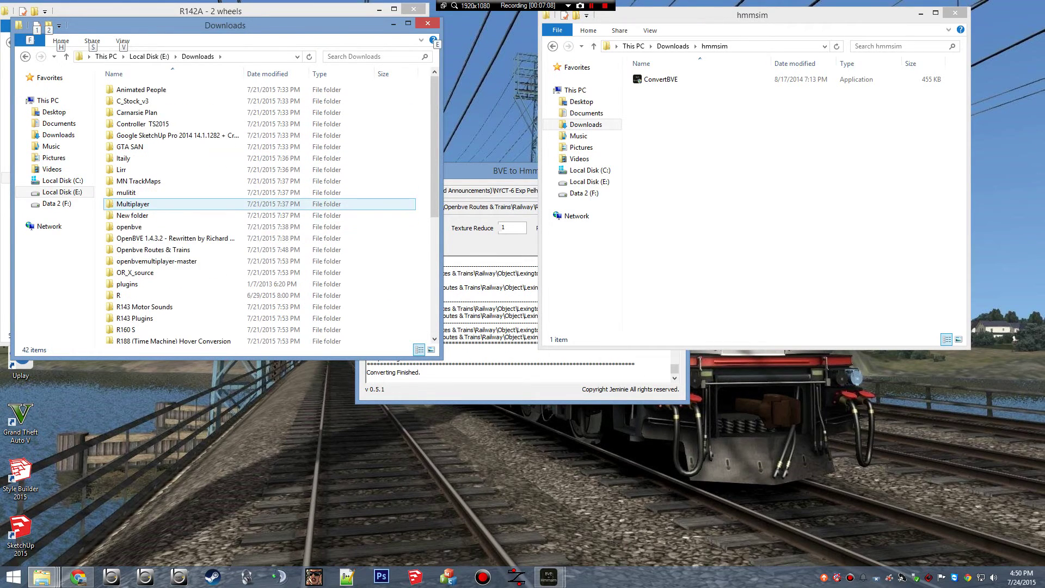
pyautogui.press('alt')
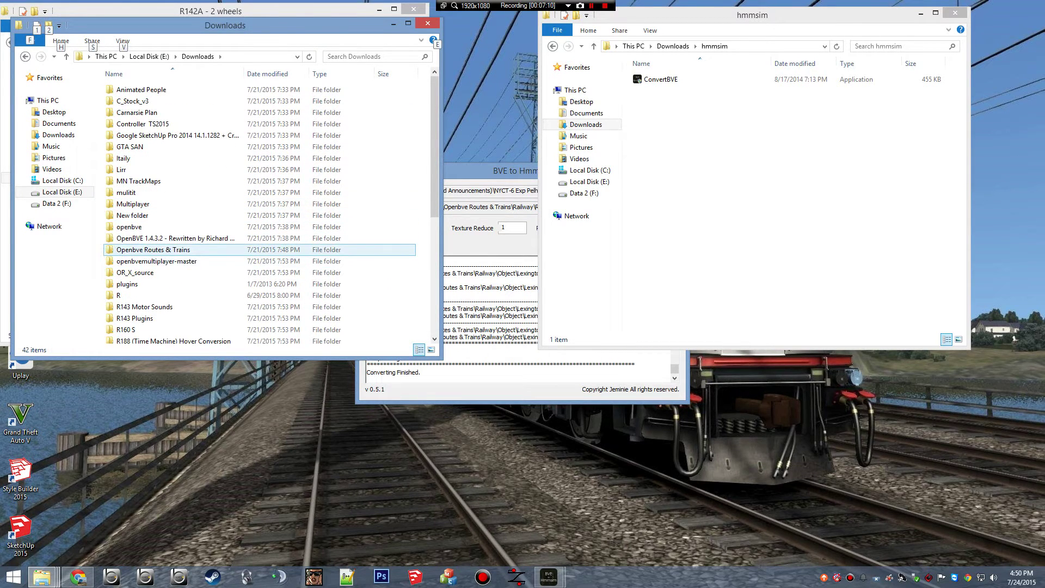
# Open the NTT (Automated Announcements) folder of NYCT 6 Line Beta [v1.0] within Openbve Routes & Trains\Railway\Route.
pyautogui.doubleClick(153, 249)
pyautogui.doubleClick(128, 101)
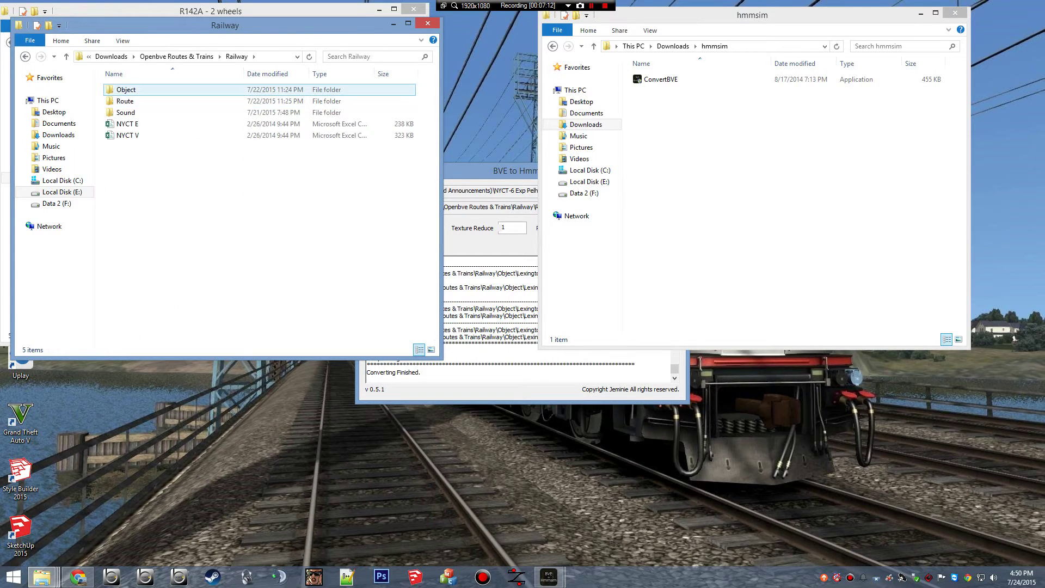
pyautogui.doubleClick(128, 102)
pyautogui.press('alt')
pyautogui.doubleClick(150, 147)
pyautogui.doubleClick(144, 89)
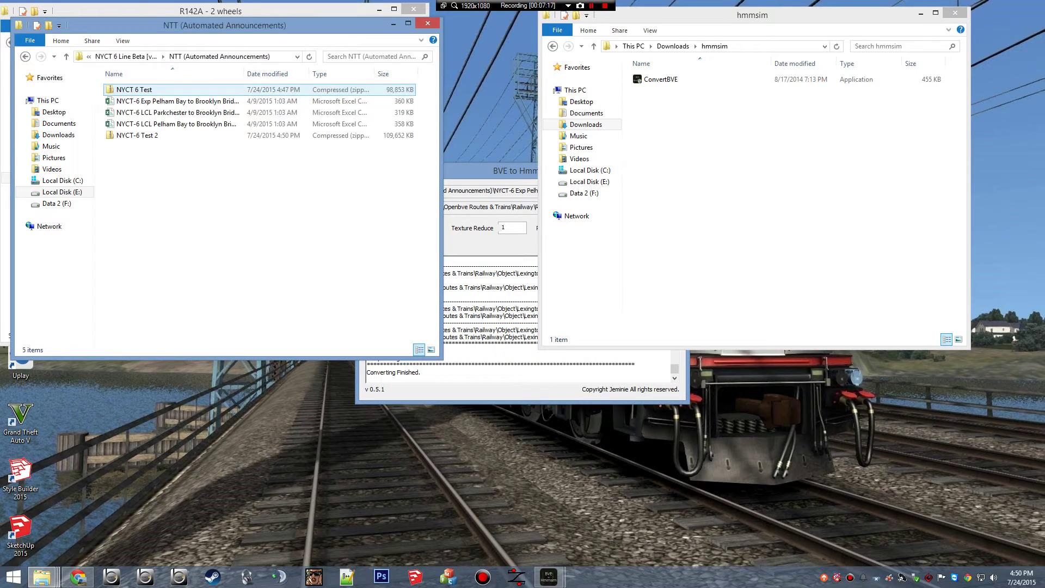
# Delete the older NYCT 6 Test zip file from the NTT (Automated Announcements) folder.
pyautogui.rightClick(194, 92)
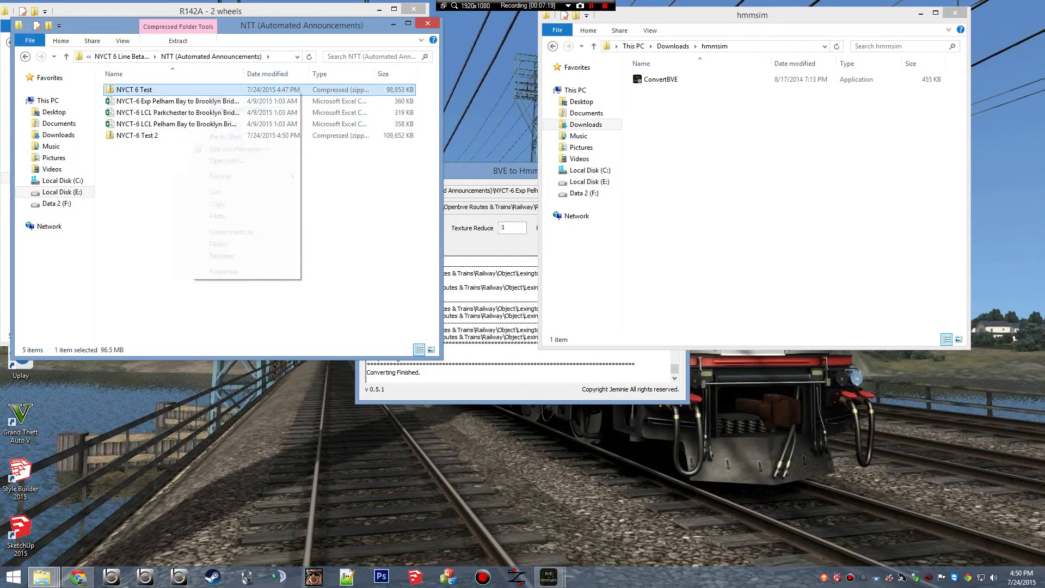
pyautogui.press('Up')
pyautogui.press('Up')
pyautogui.press('Up')
pyautogui.press('Up')
pyautogui.press('Down')
pyautogui.press('Return')
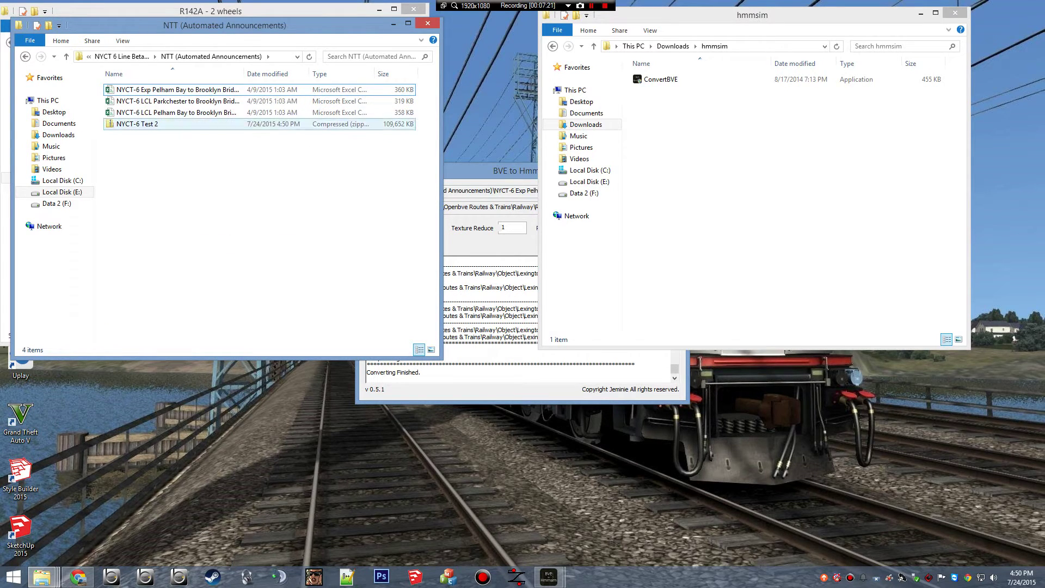
pyautogui.click(180, 124)
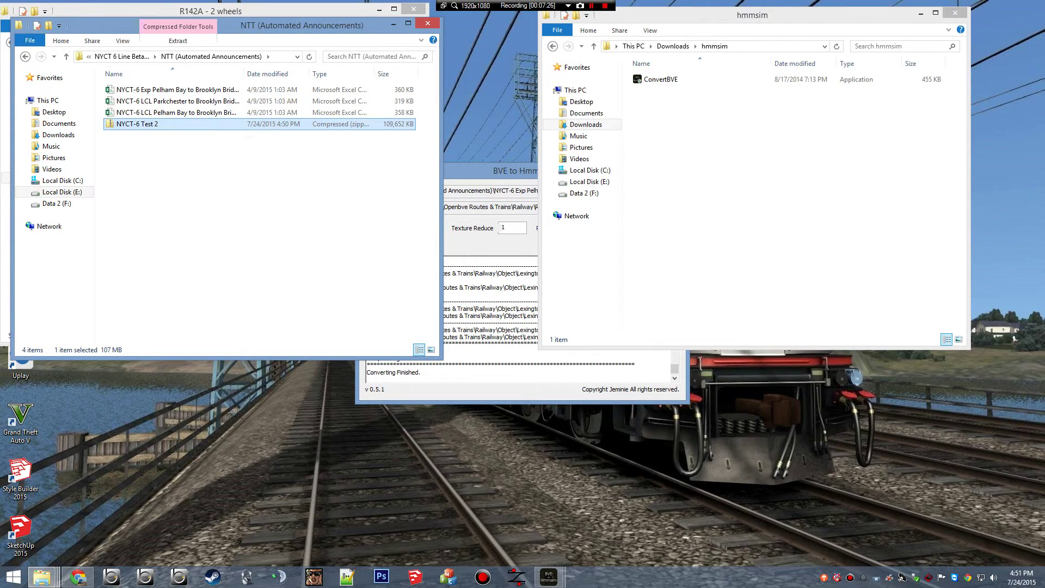
pyautogui.rightClick(145, 123)
pyautogui.click(305, 218)
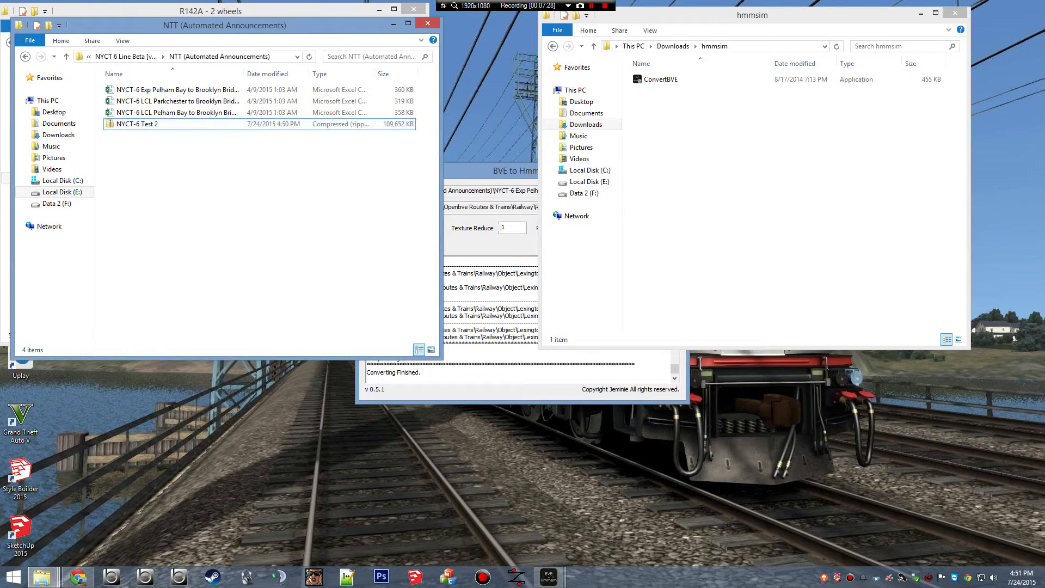
# Switch to Google Drive in Chrome and bring up the file chooser for uploading files to My Drive.
pyautogui.click(78, 577)
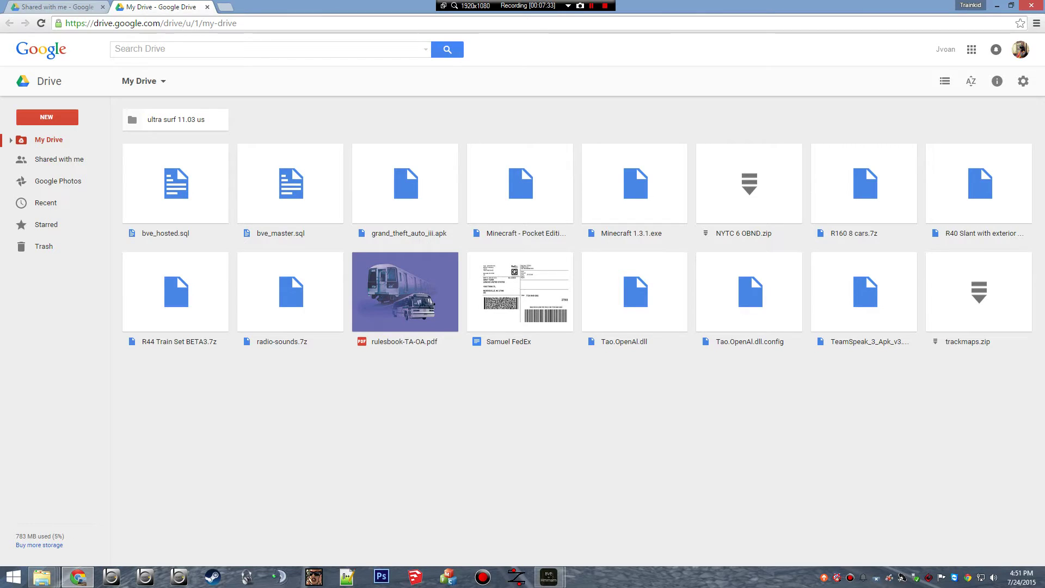
pyautogui.click(144, 81)
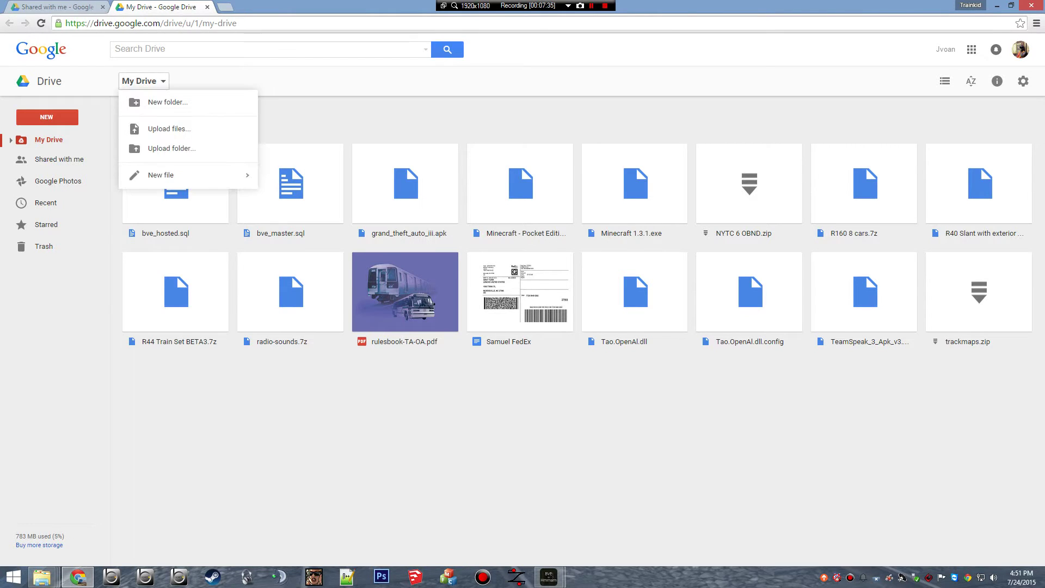
pyautogui.press('Return')
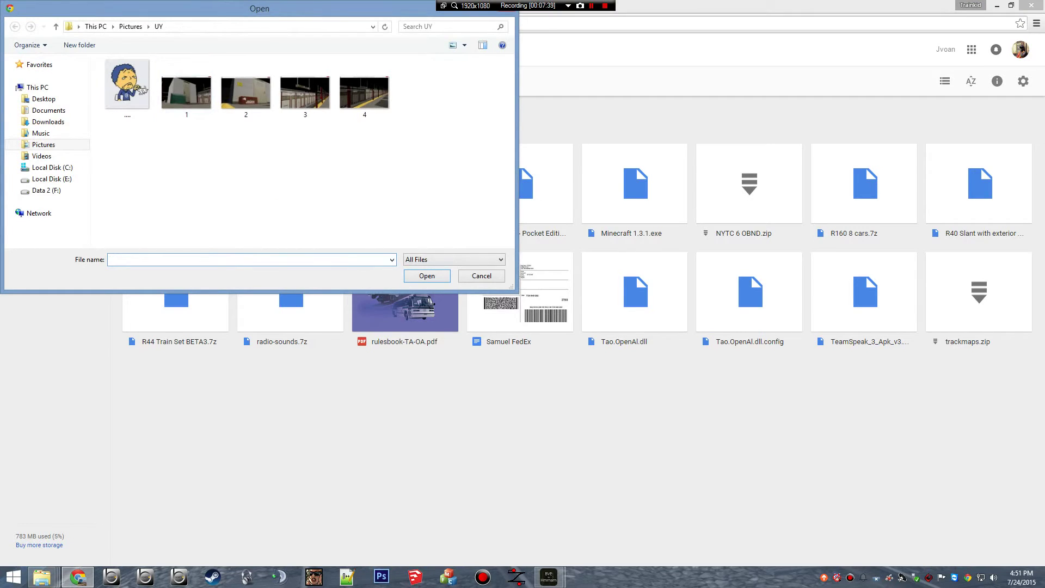
pyautogui.click(481, 275)
pyautogui.click(144, 81)
pyautogui.press('Down')
pyautogui.press('Down')
pyautogui.press('Down')
pyautogui.press('Up')
pyautogui.press('Return')
pyautogui.click(52, 167)
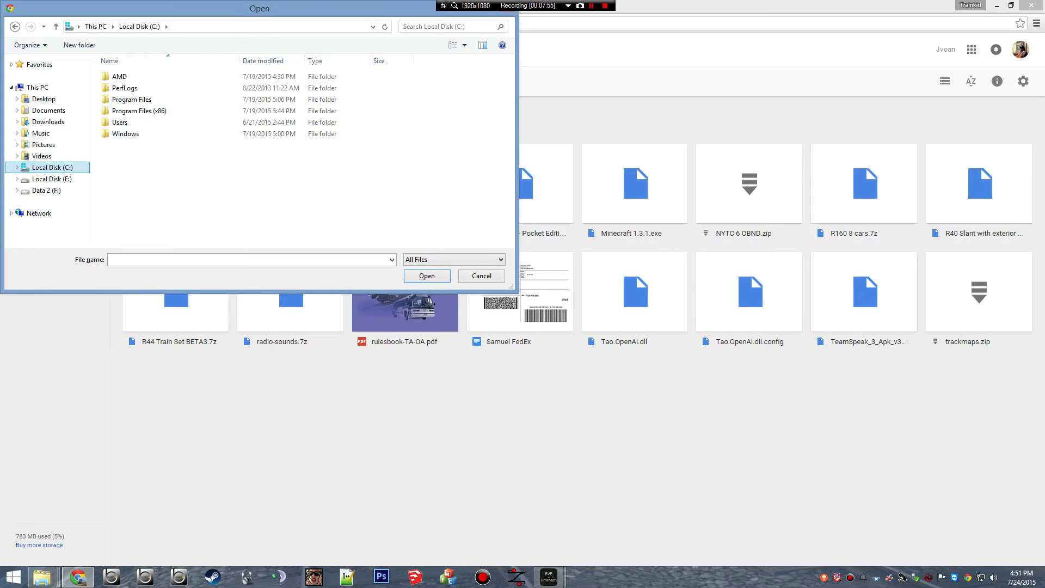
pyautogui.click(49, 111)
pyautogui.click(48, 122)
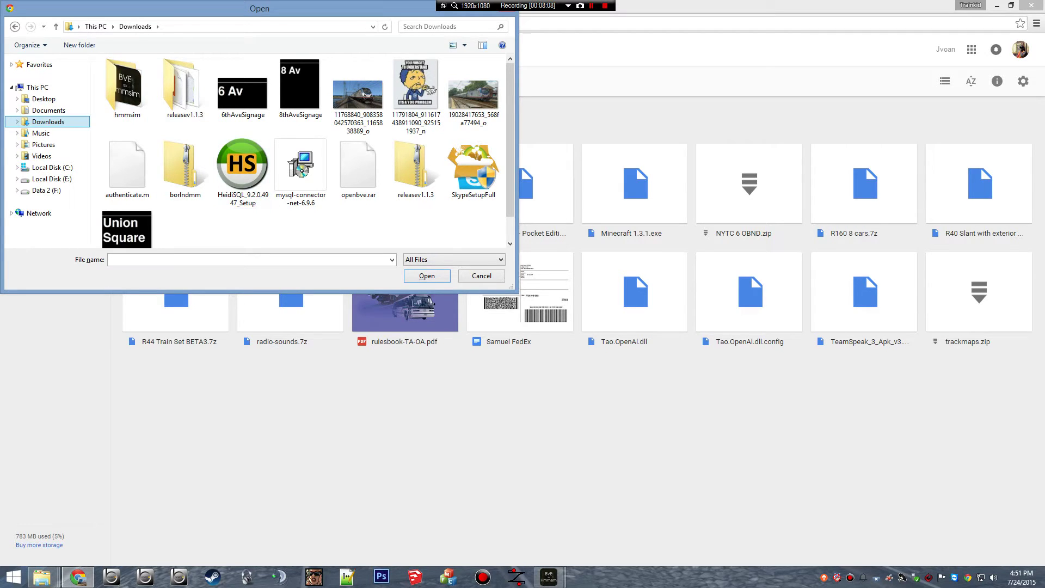
# Browse the file chooser to Local Disk (E:)\Downloads\Openbve Routes & Trains\Railway\Route.
pyautogui.click(52, 178)
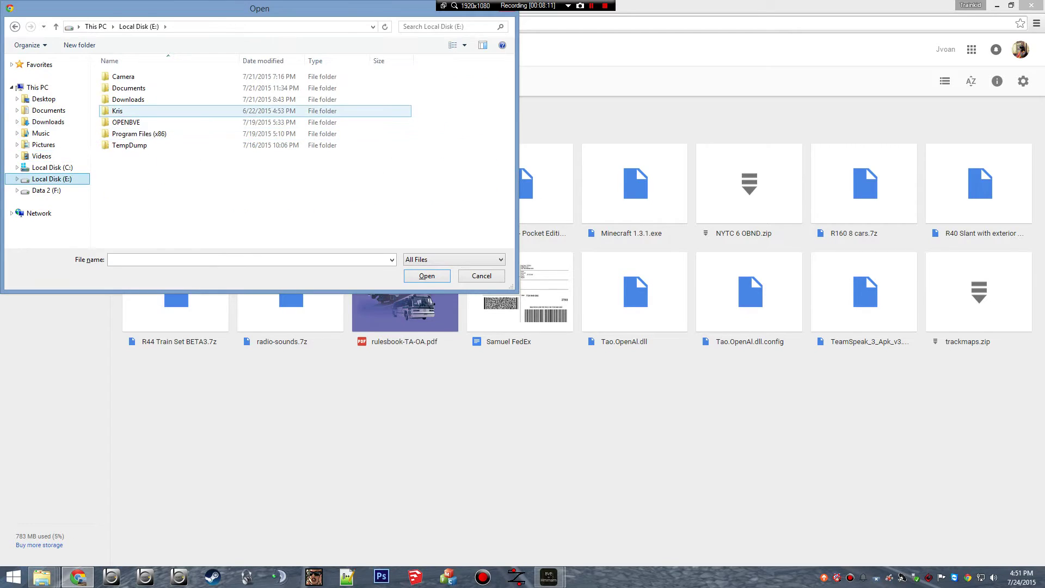
pyautogui.click(128, 100)
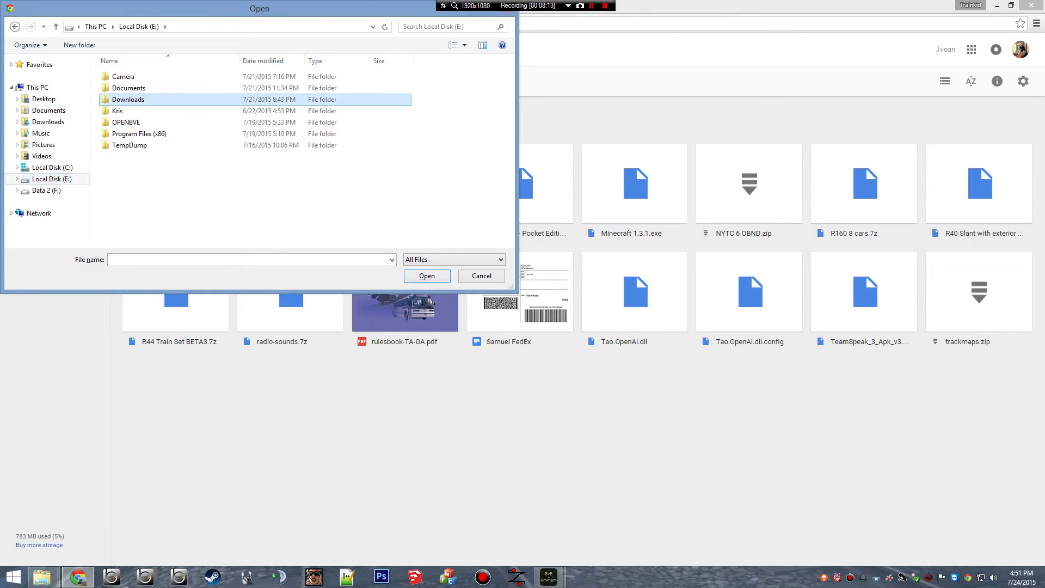
pyautogui.doubleClick(128, 99)
pyautogui.scroll(-10, 164, 141)
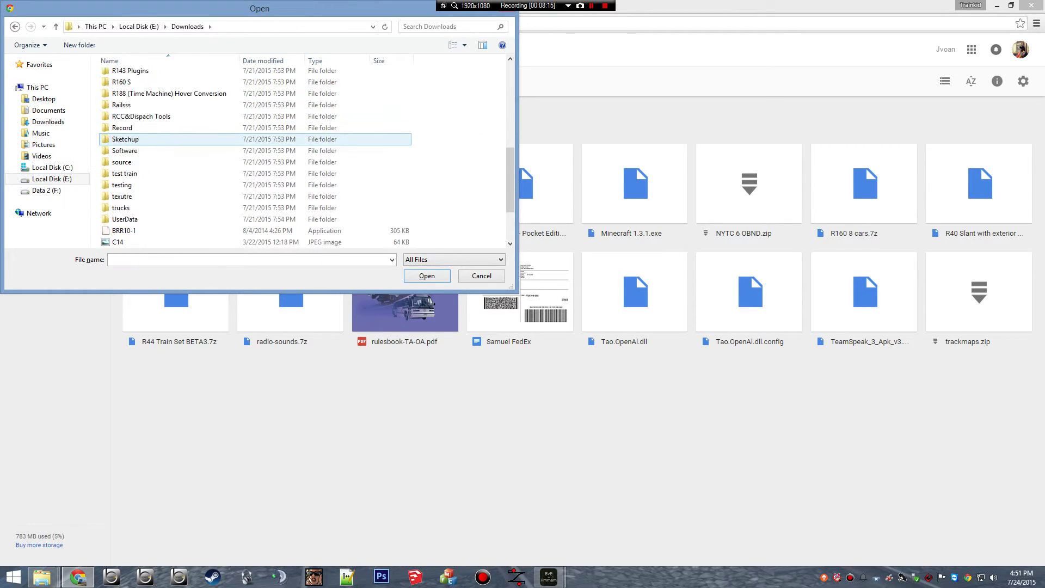
pyautogui.doubleClick(148, 96)
pyautogui.click(130, 88)
pyautogui.doubleClick(131, 88)
pyautogui.doubleClick(130, 88)
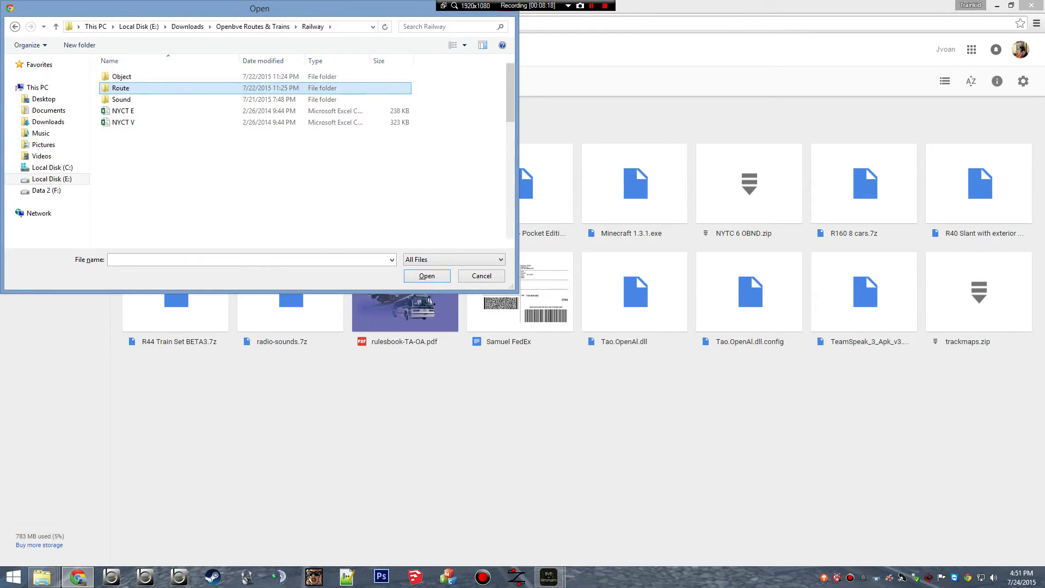
# Open the NYCT 6 Line Beta [v1.0] folder and its NTT (Automated Announcements) subfolder in the file chooser.
pyautogui.scroll(-2, 141, 150)
pyautogui.scroll(2, 142, 151)
pyautogui.doubleClick(142, 133)
pyautogui.click(133, 89)
pyautogui.click(138, 77)
pyautogui.doubleClick(162, 76)
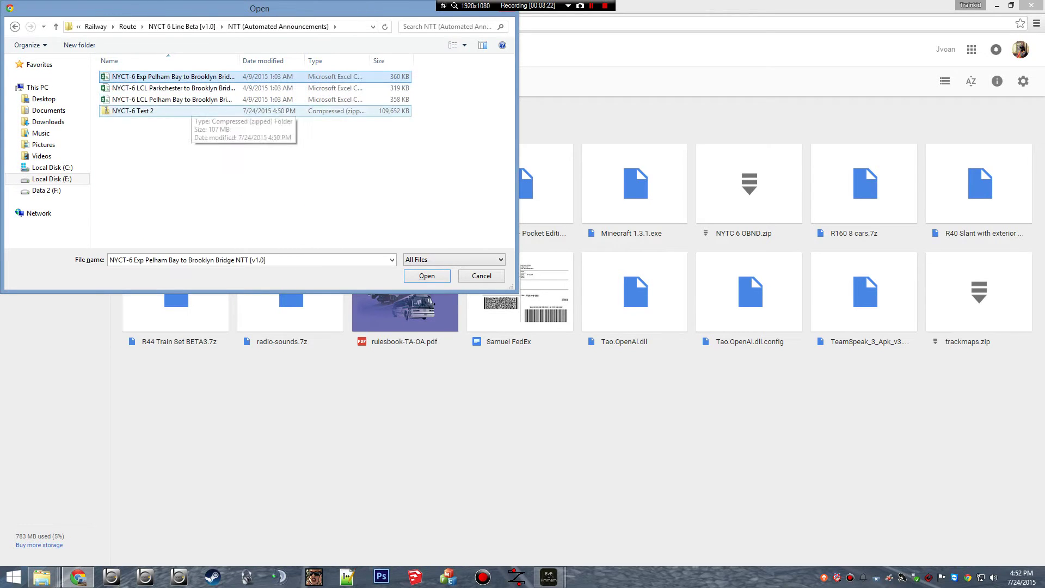
# Choose the NYCT-6 Test 2 zip file and start uploading it to My Drive.
pyautogui.click(192, 111)
pyautogui.rightClick(191, 110)
pyautogui.click(219, 119)
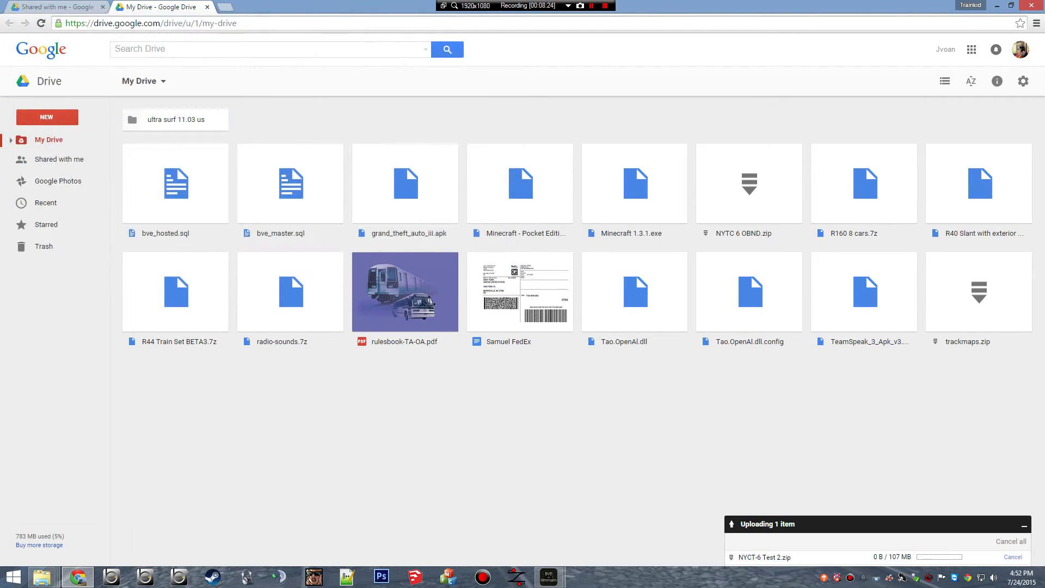